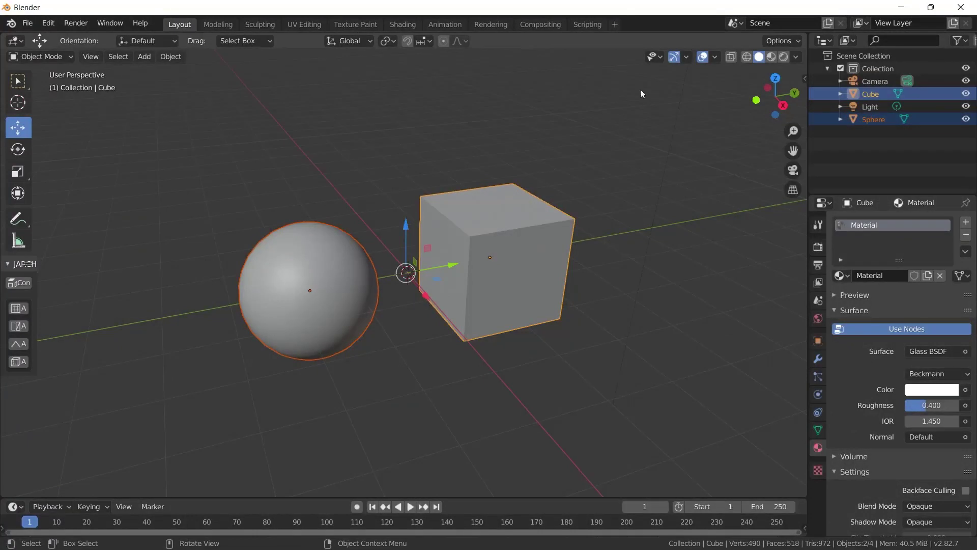
Step: Switch the 3D viewport to Rendered shading to see the sphere and cube's glass material
left_click(784, 57)
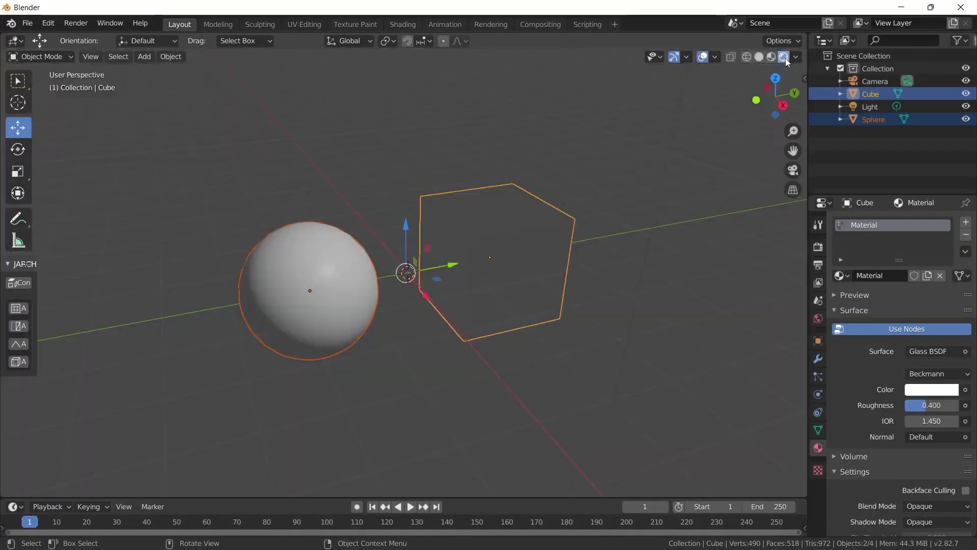
Step: Deselect the objects and light the viewport preview with a built-in HDRI instead of Scene World
left_click(166, 292)
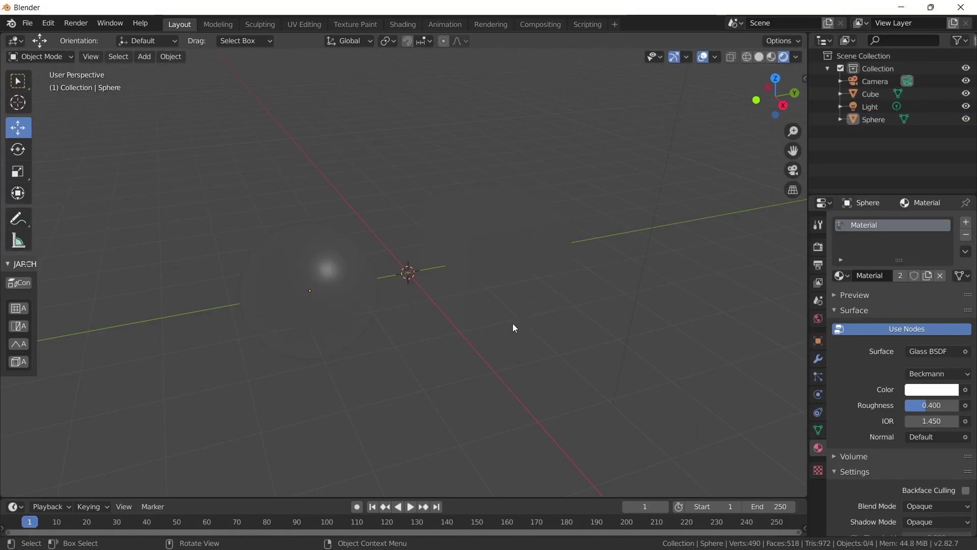
left_click(797, 57)
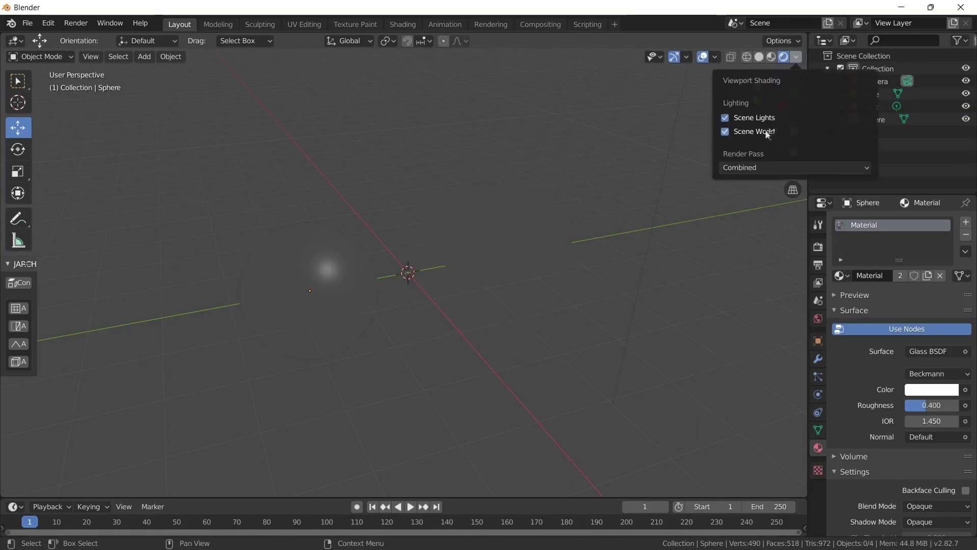
left_click(738, 133)
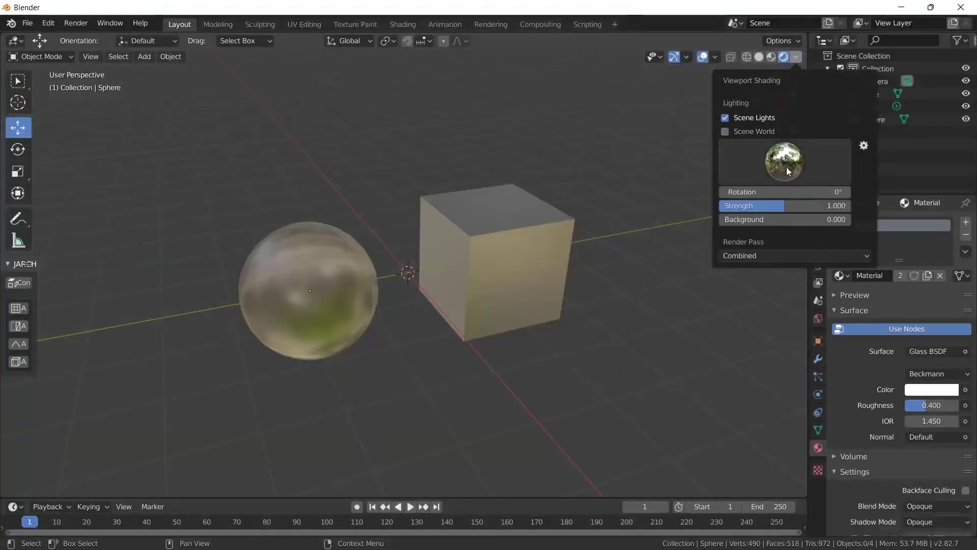
Step: Render a quick test of frame 1 with F12, then close the render window
left_click(796, 57)
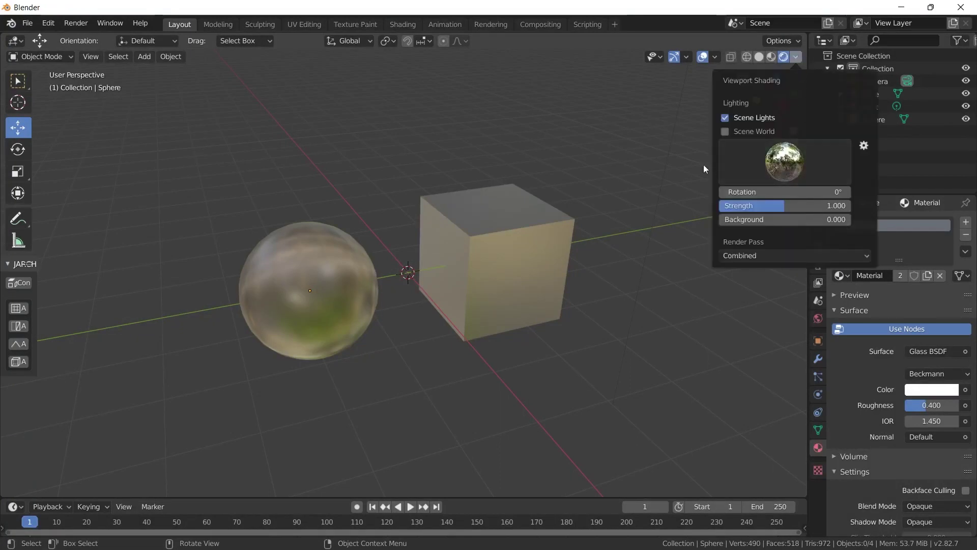
key("F12")
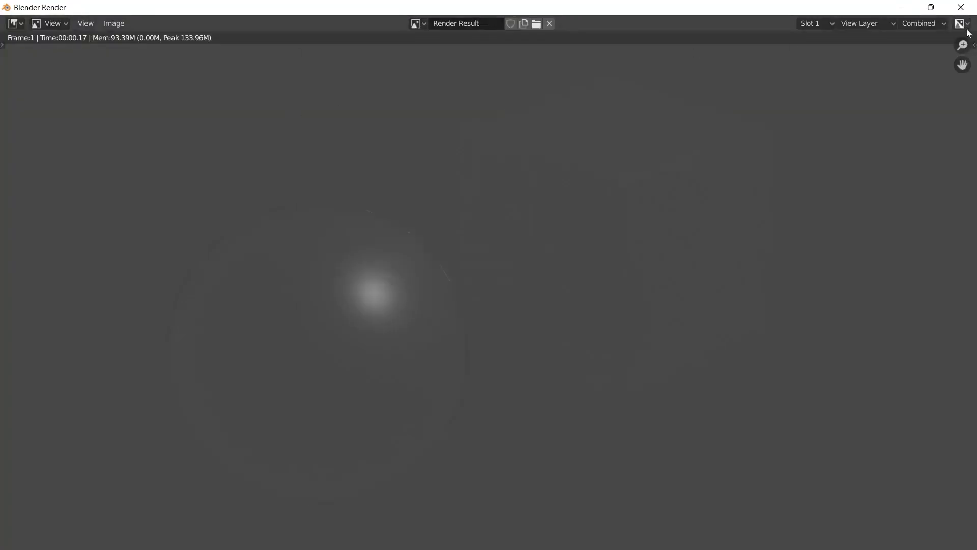
left_click(963, 8)
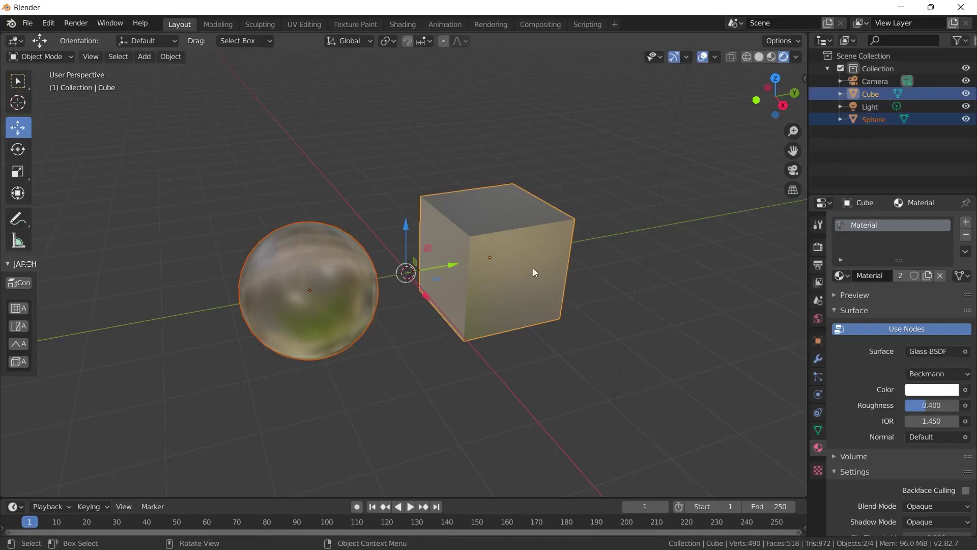
Step: Set the Glass BSDF roughness to 0 and orbit to inspect the sphere and cube
left_click(927, 405)
type("0")
key("Return")
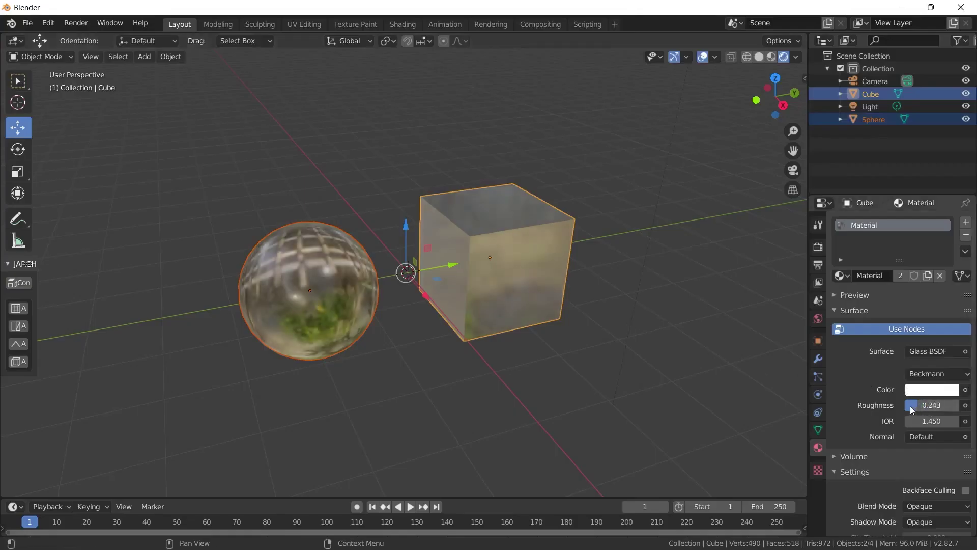
mouse_move(371, 339)
middle_mouse_down()
mouse_move(399, 277)
mouse_move(475, 264)
mouse_move(480, 254)
mouse_move(465, 290)
mouse_move(339, 324)
mouse_move(356, 319)
middle_mouse_up()
Step: Try several preview HDRIs in turn: the first, open-field, interior, then forest
left_click(795, 57)
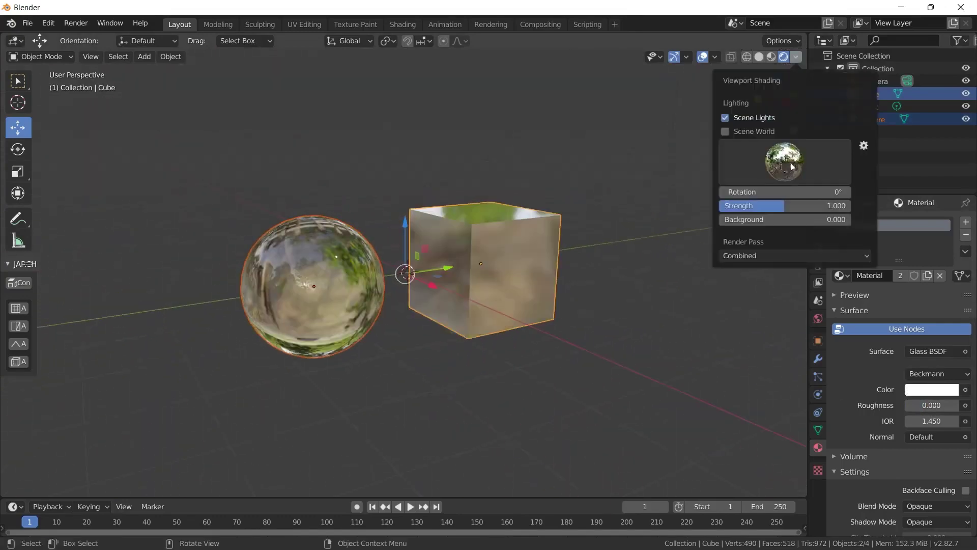
left_click(791, 165)
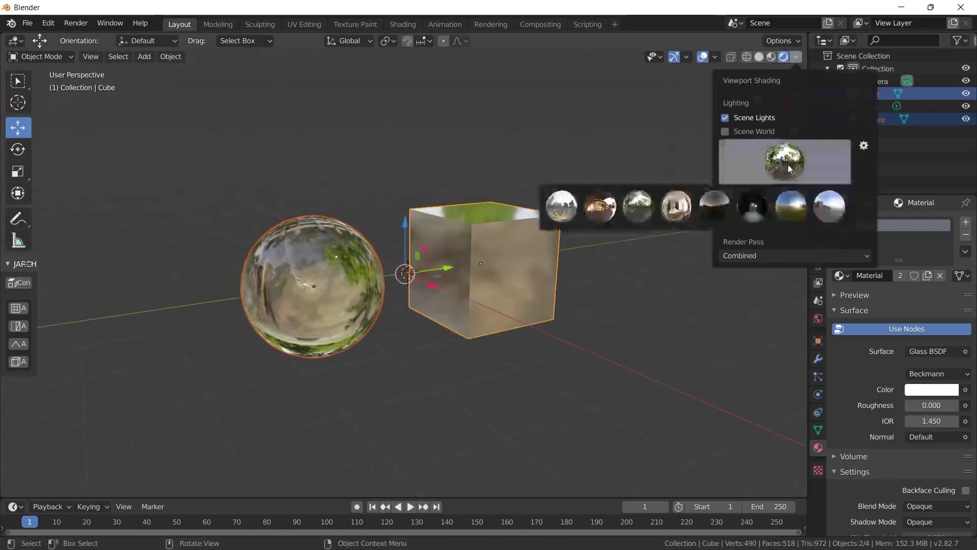
left_click(561, 213)
left_click(755, 169)
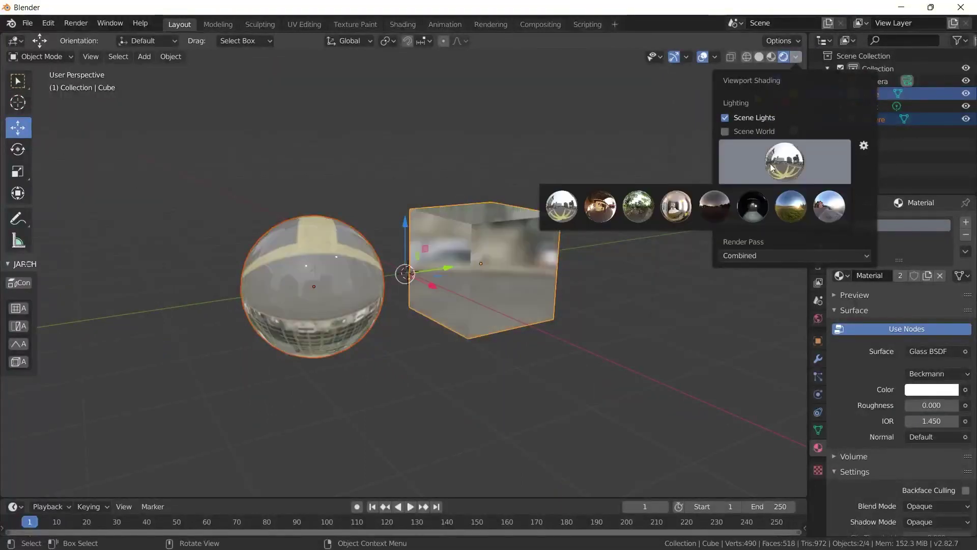
left_click(787, 215)
left_click(776, 170)
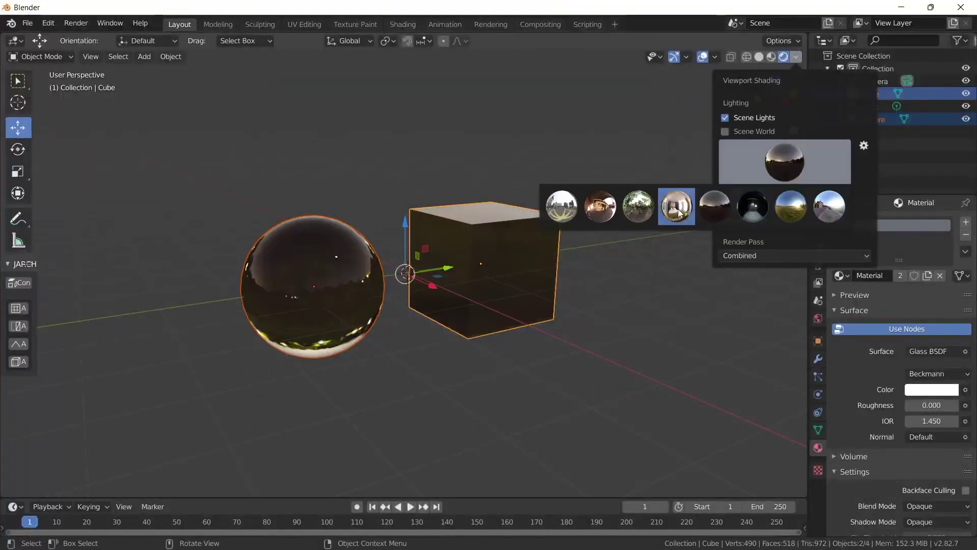
left_click(676, 206)
left_click(784, 162)
left_click(631, 214)
Step: Return the viewport preview to Scene World lighting and deselect the objects
left_click(796, 57)
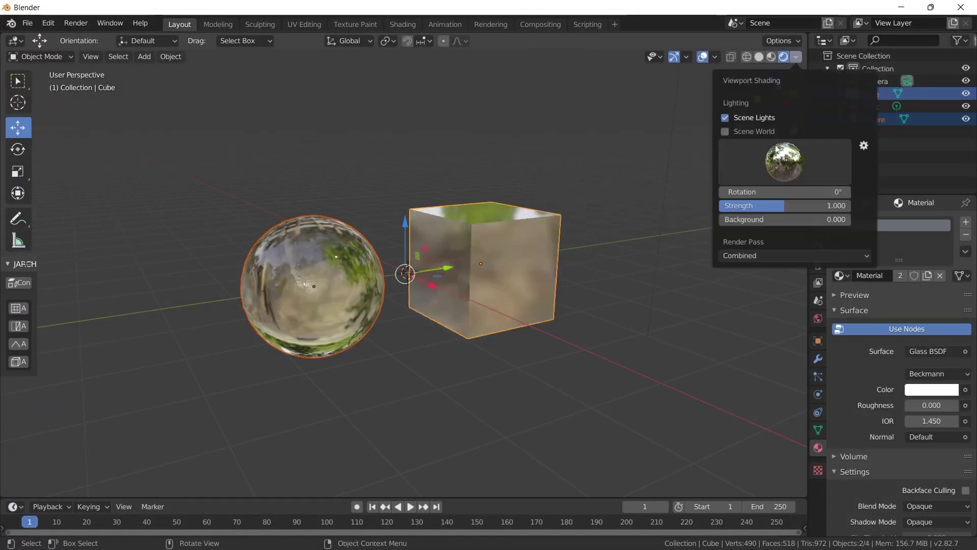
left_click(745, 135)
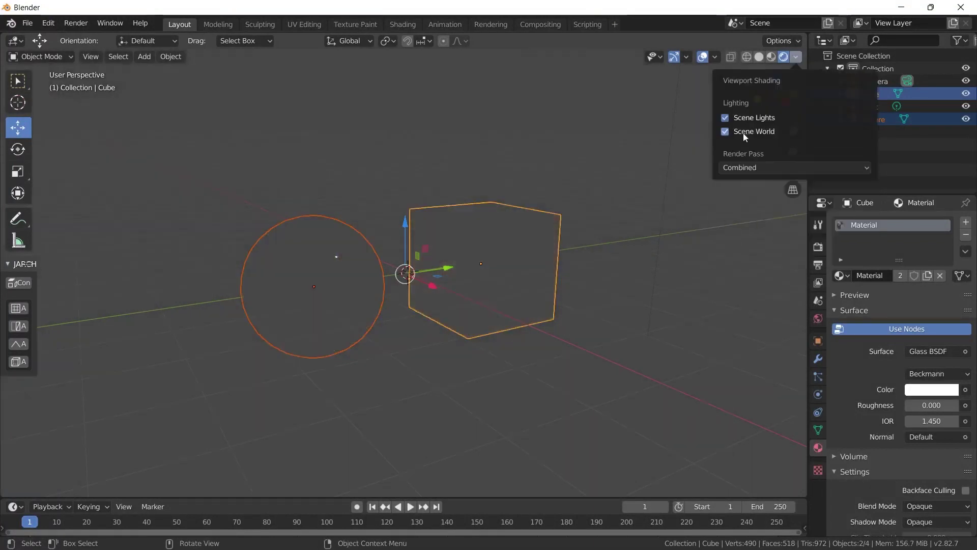
left_click(647, 266)
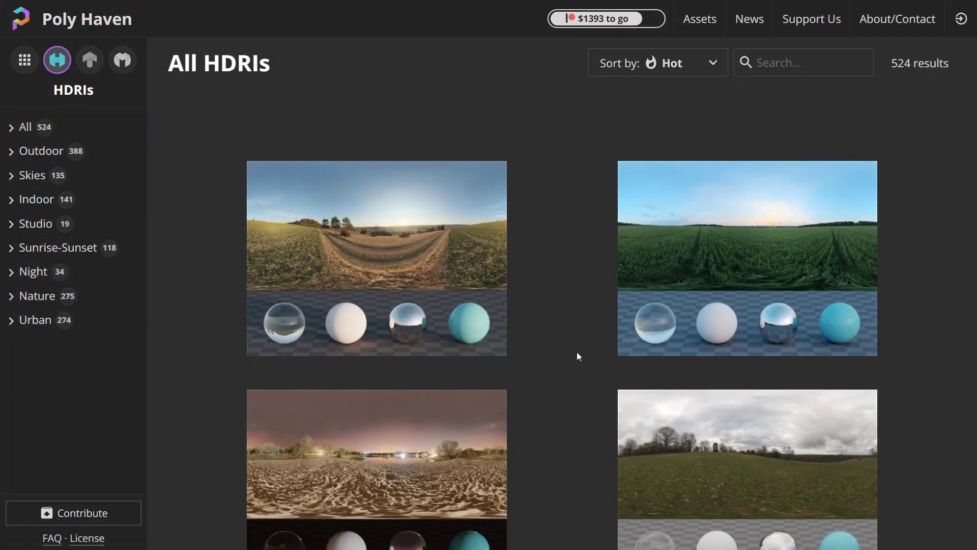
Step: Filter Poly Haven's HDRIs to Studio and open the Studio Small 09 asset page
left_click(36, 224)
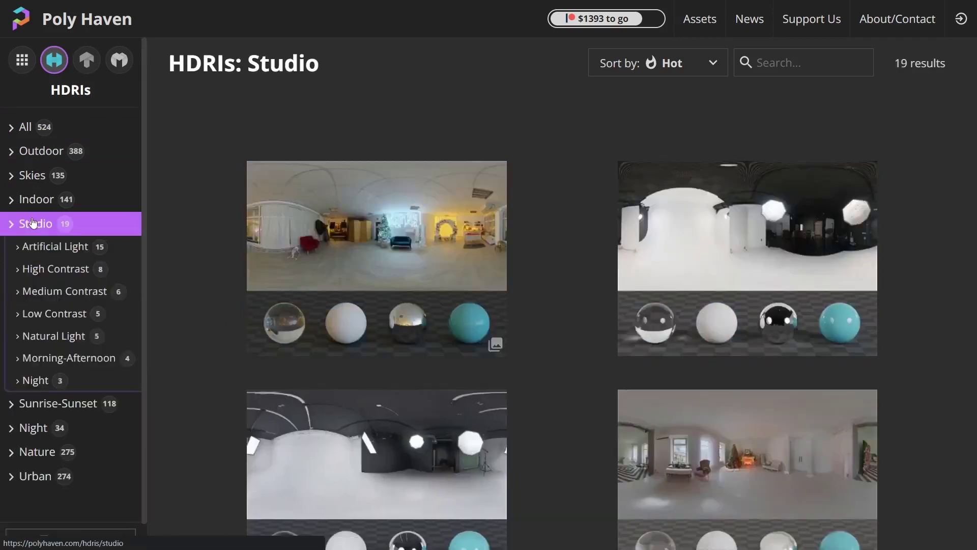
scroll(615, 356, "down", 5)
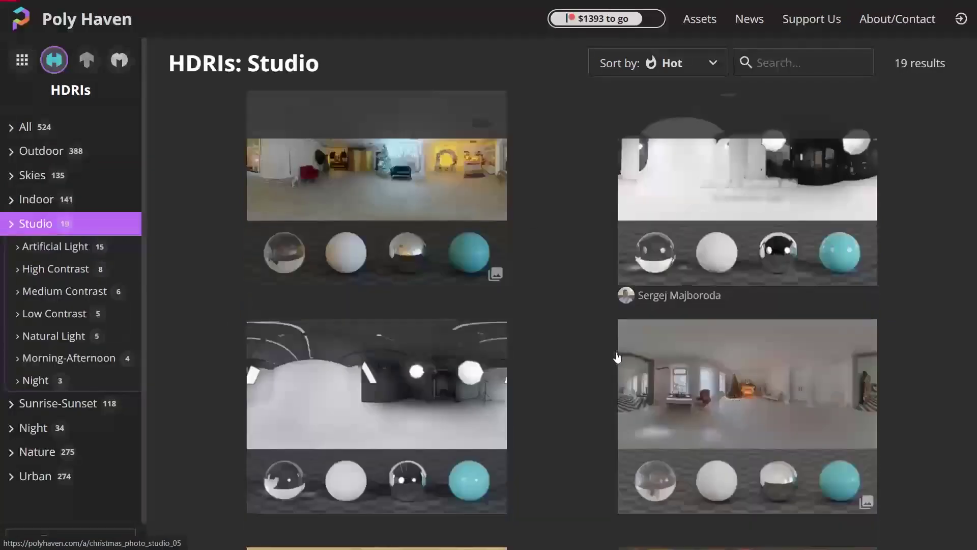
scroll(585, 338, "up", 5)
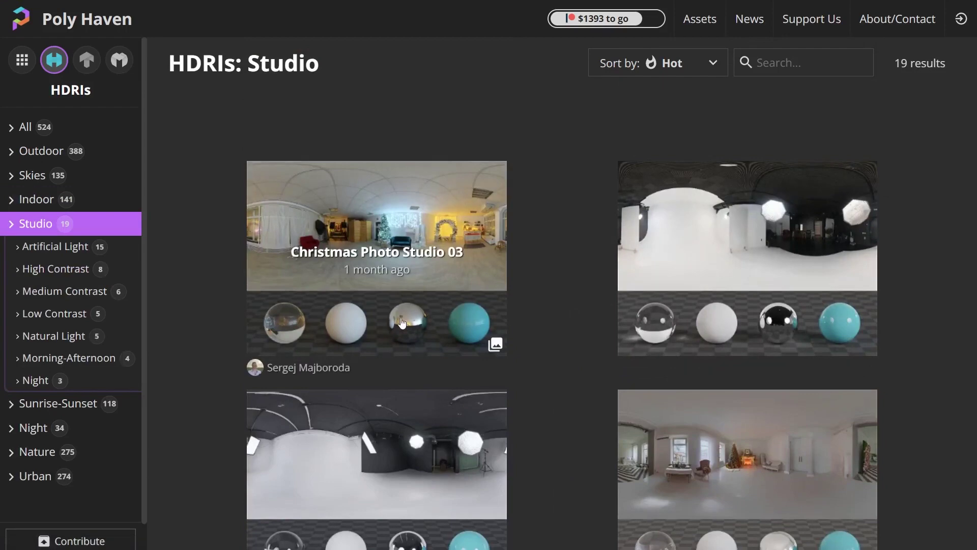
left_click(690, 263)
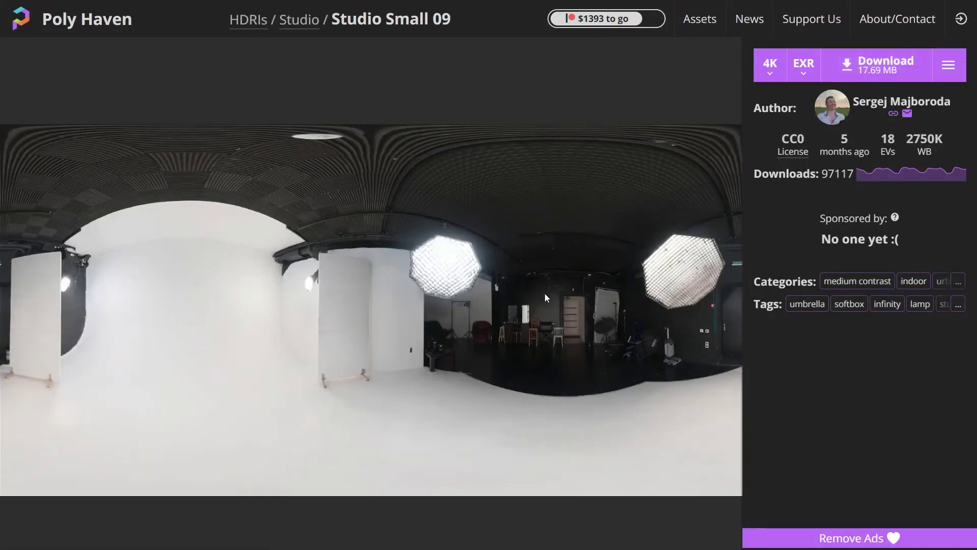
key("alt+Tab")
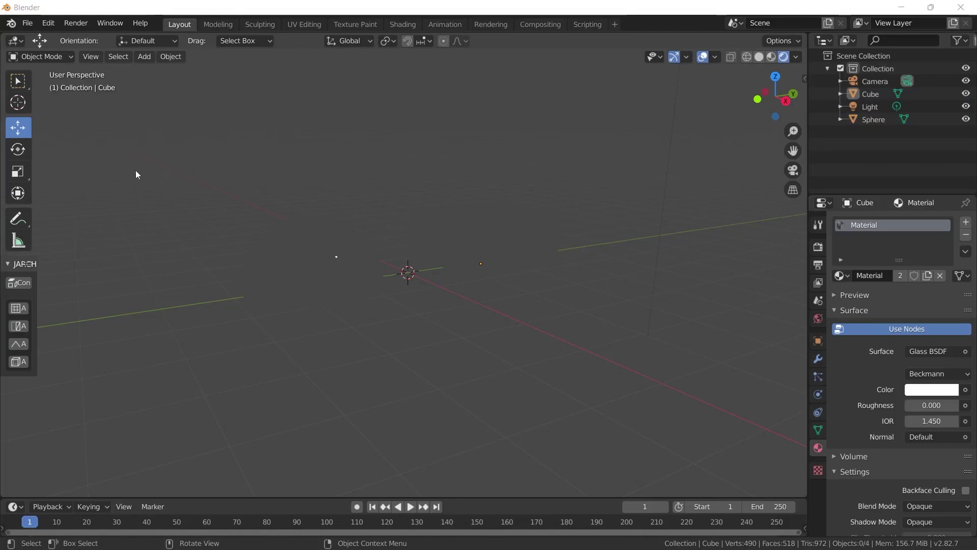
Step: In the World tab, connect an Environment Texture node to the background Color input
left_click(817, 319)
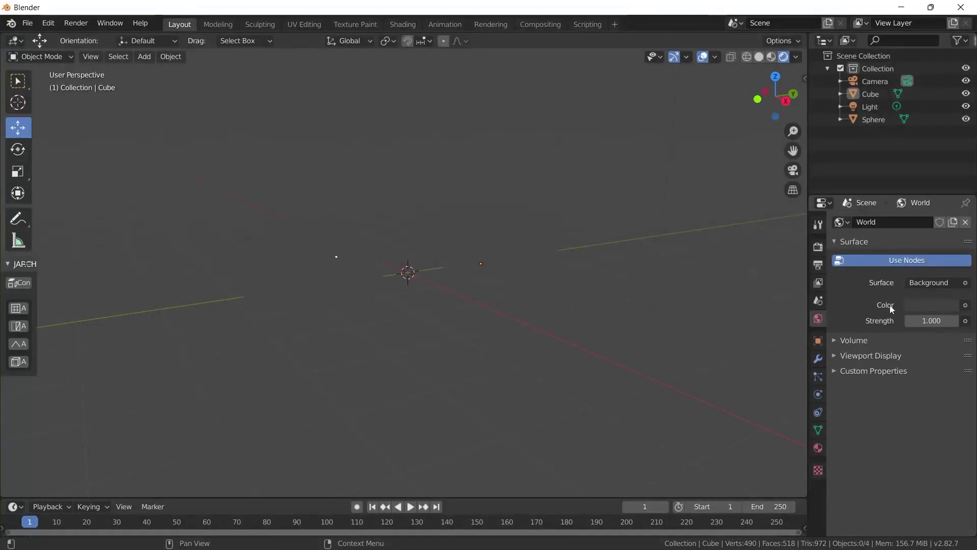
left_click(965, 306)
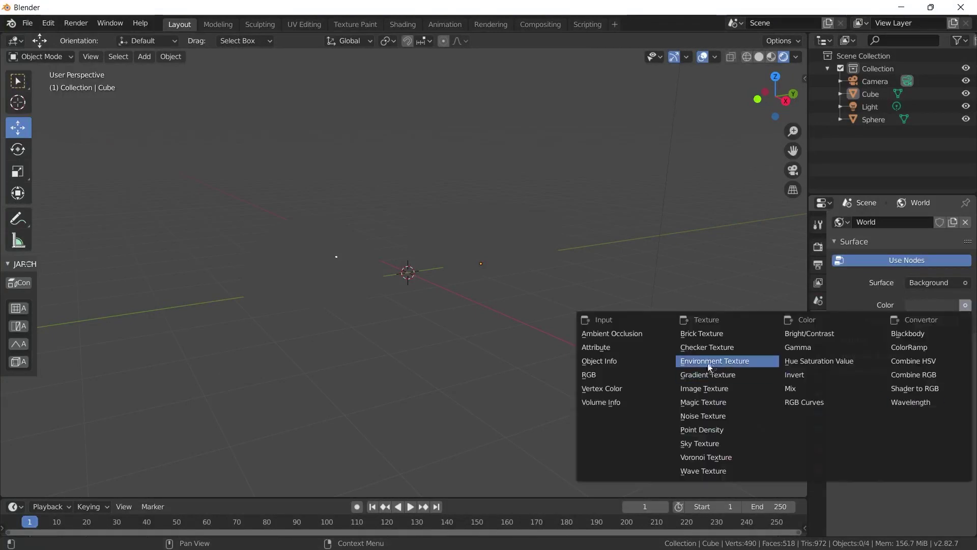
left_click(707, 362)
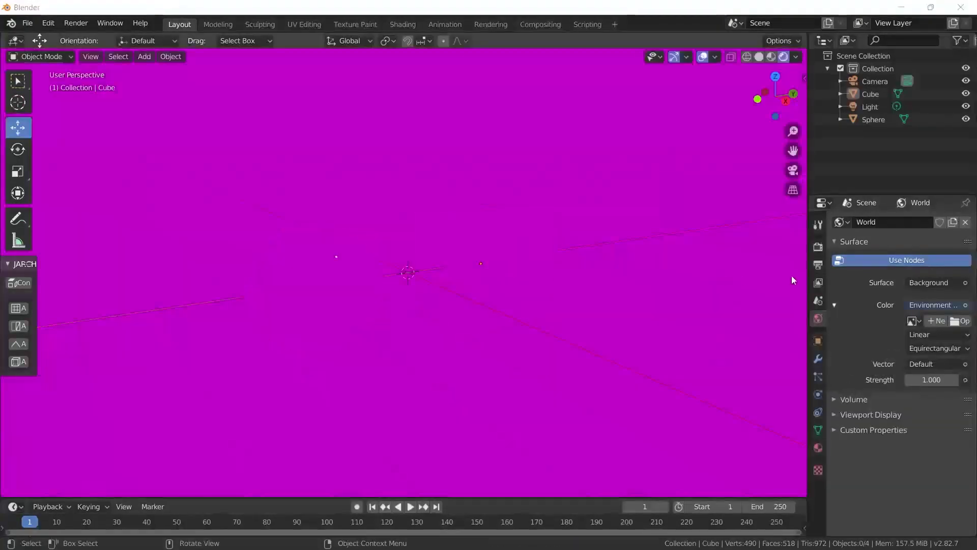
Step: Load datafiles\studiolights\world\forest.exr as the Environment Texture image
left_click_drag(808, 313, 749, 312)
left_click(952, 320)
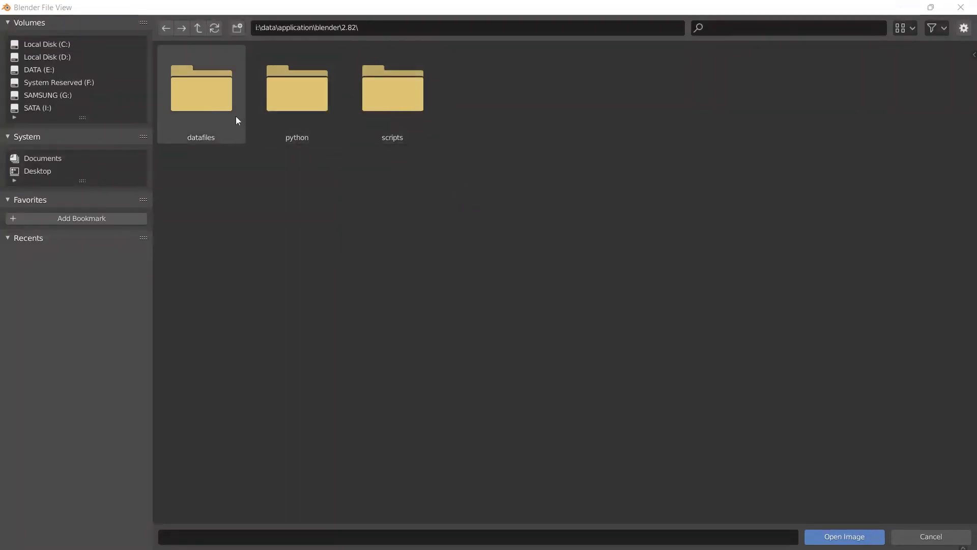
left_click(194, 98)
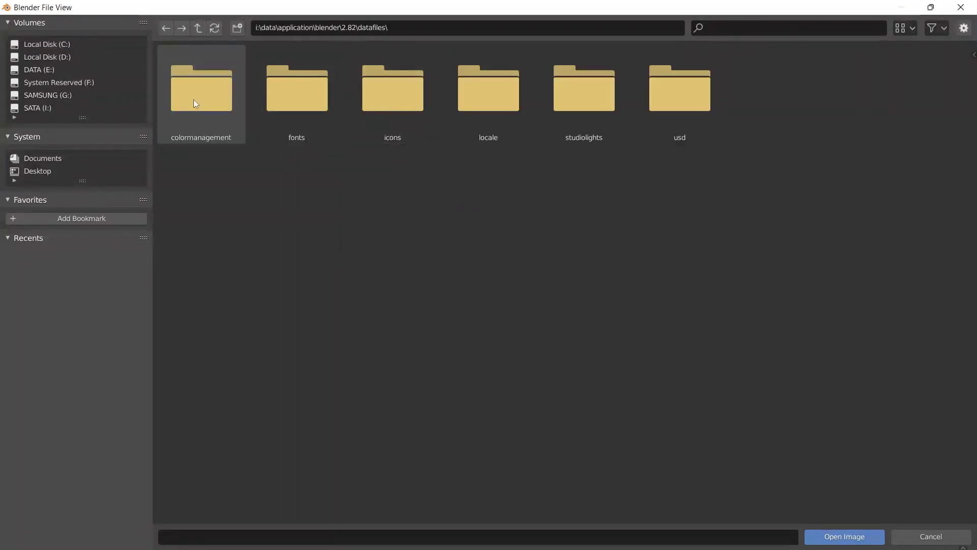
left_click(587, 103)
left_click(387, 98)
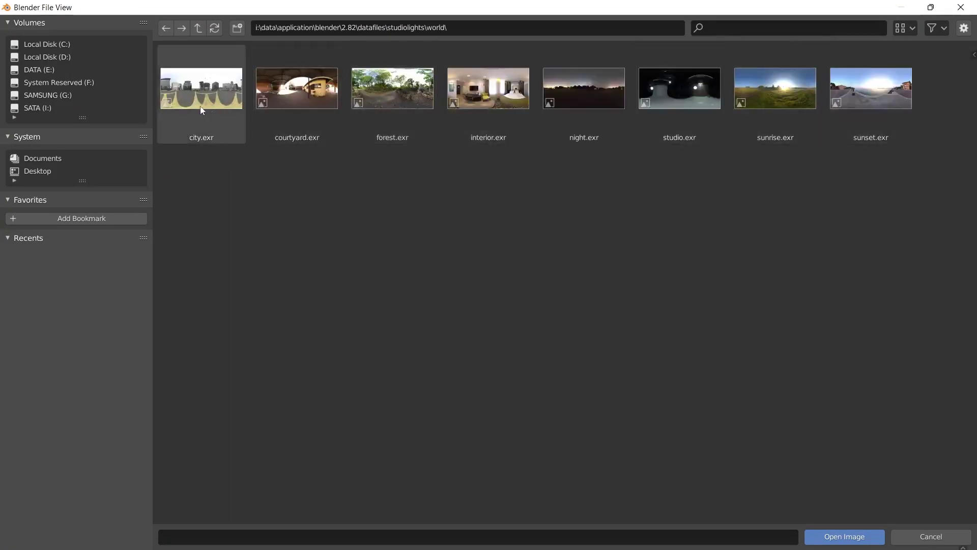
left_click(386, 142)
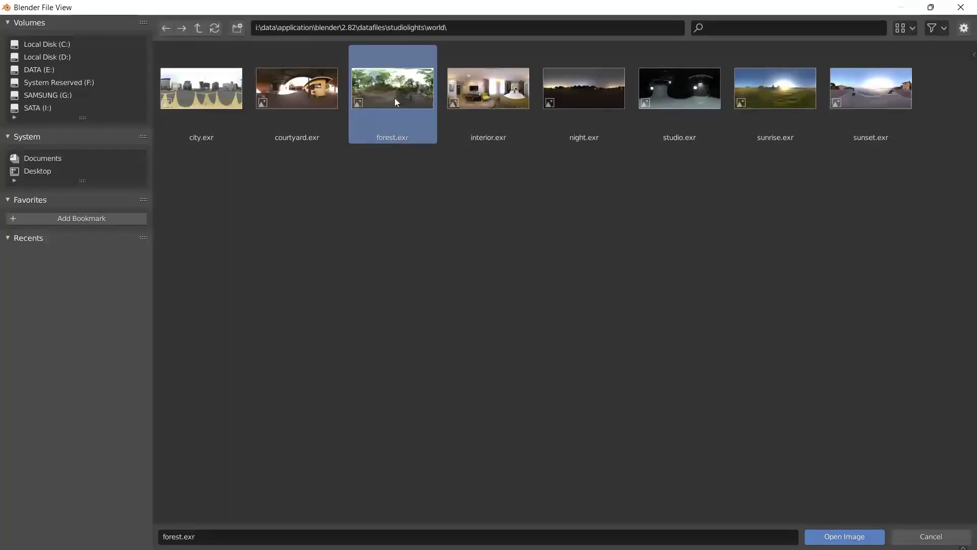
left_click(844, 537)
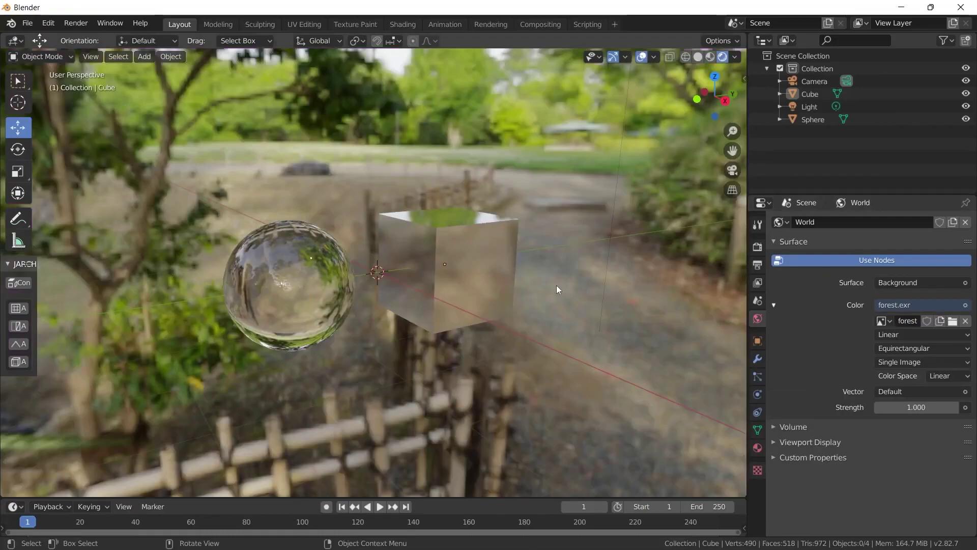
key("F12")
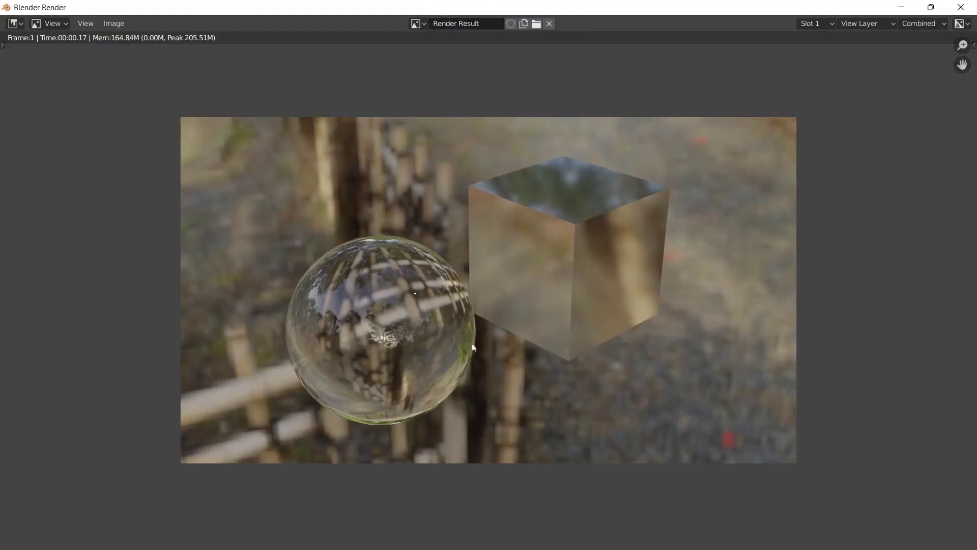
key("Escape")
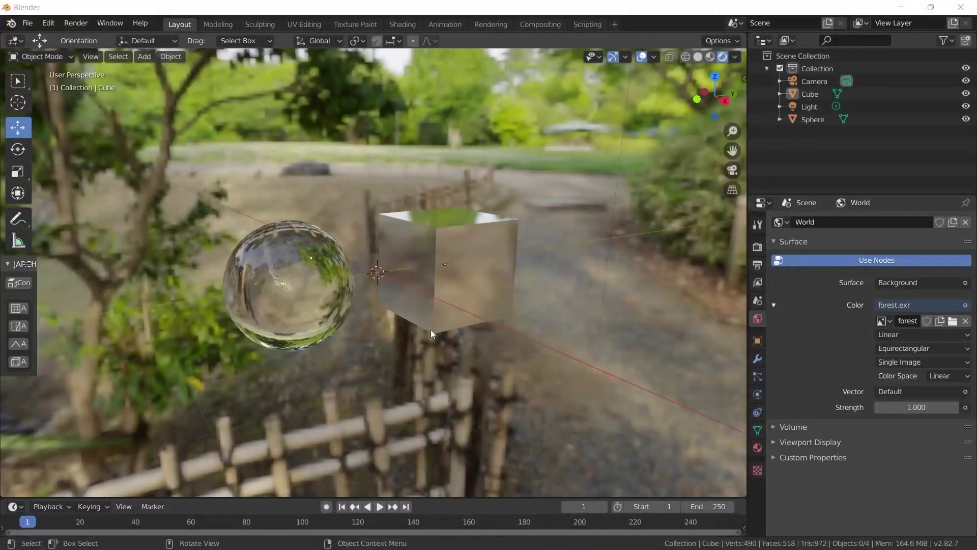
middle_click_drag(416, 335, 569, 365)
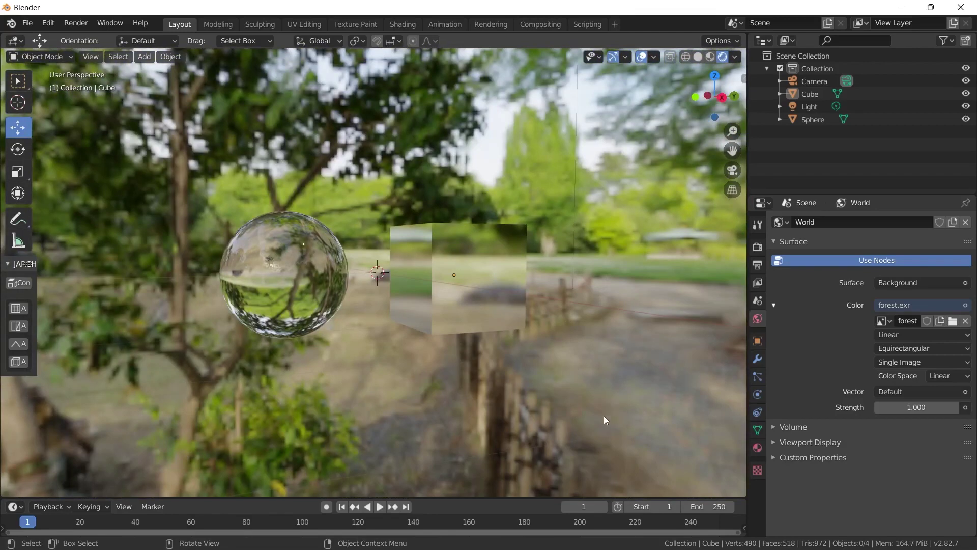
Step: Enable Film > Transparent in Render Properties and render frame 1 with F12
left_click(756, 248)
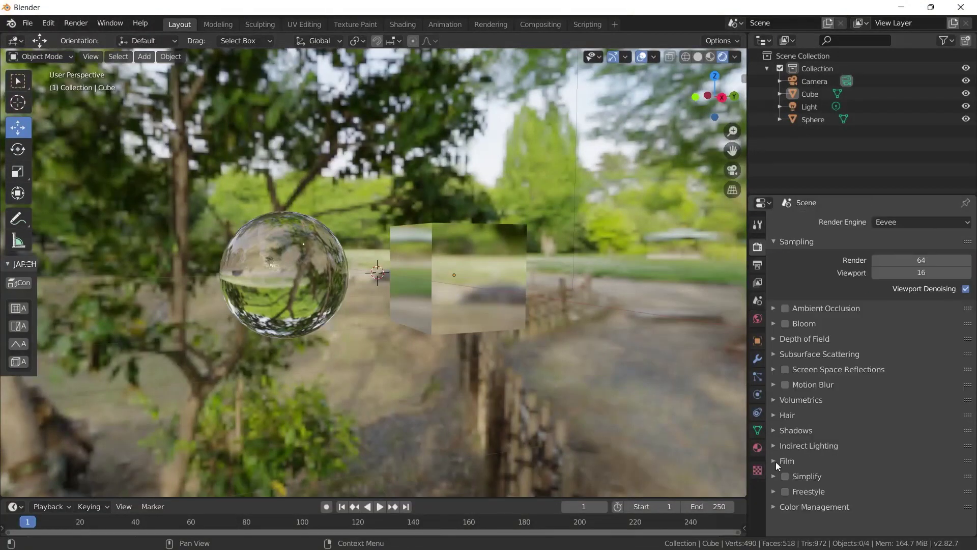
left_click(775, 462)
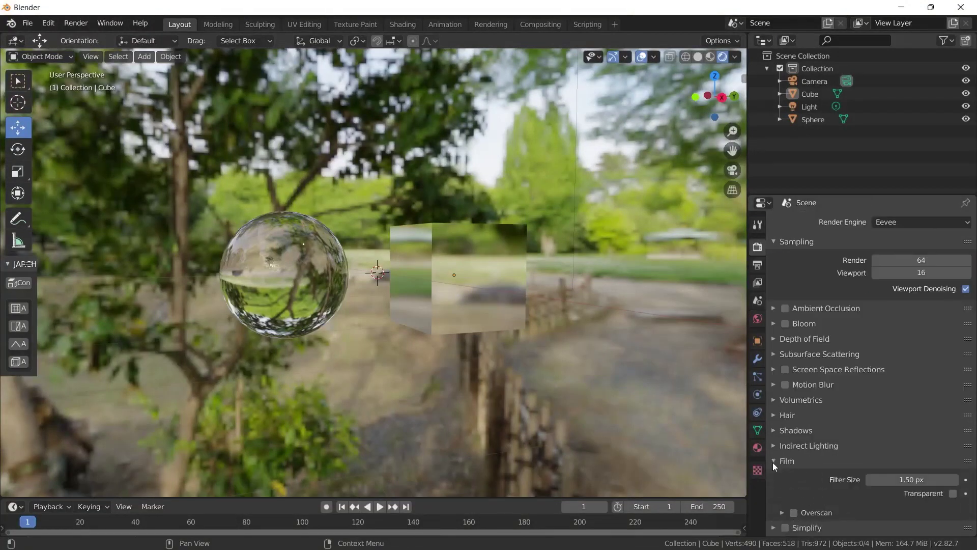
left_click(952, 494)
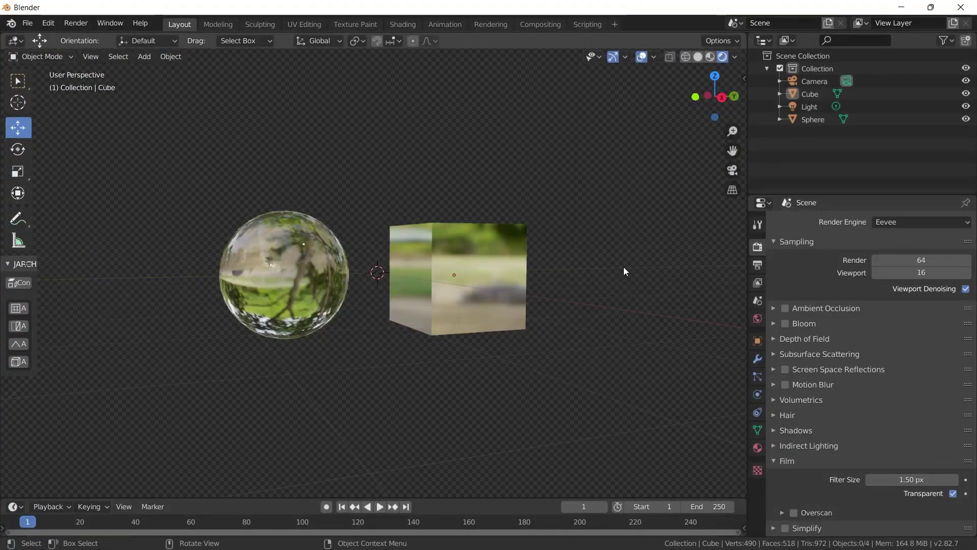
key("F12")
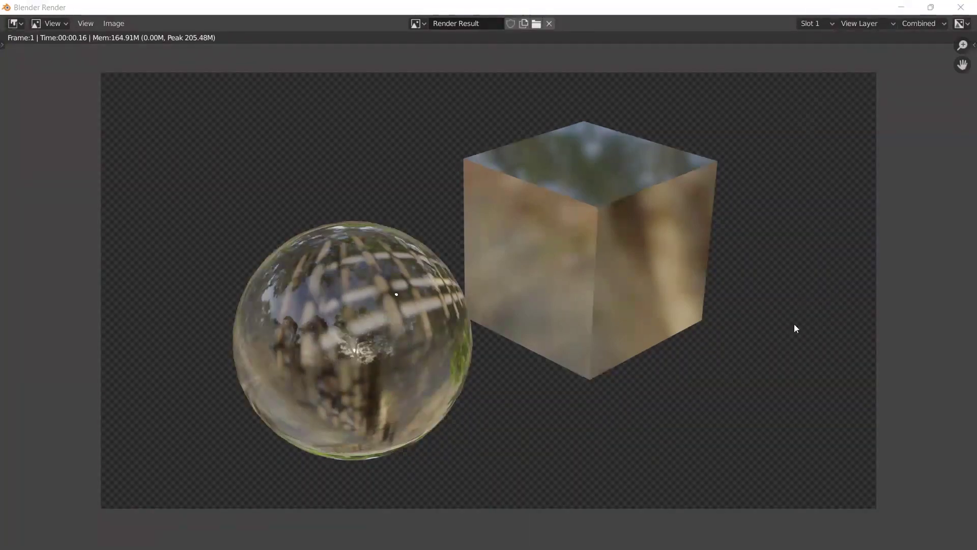
Step: Close the render and untick Film Transparent so the forest backdrop returns
left_click(960, 5)
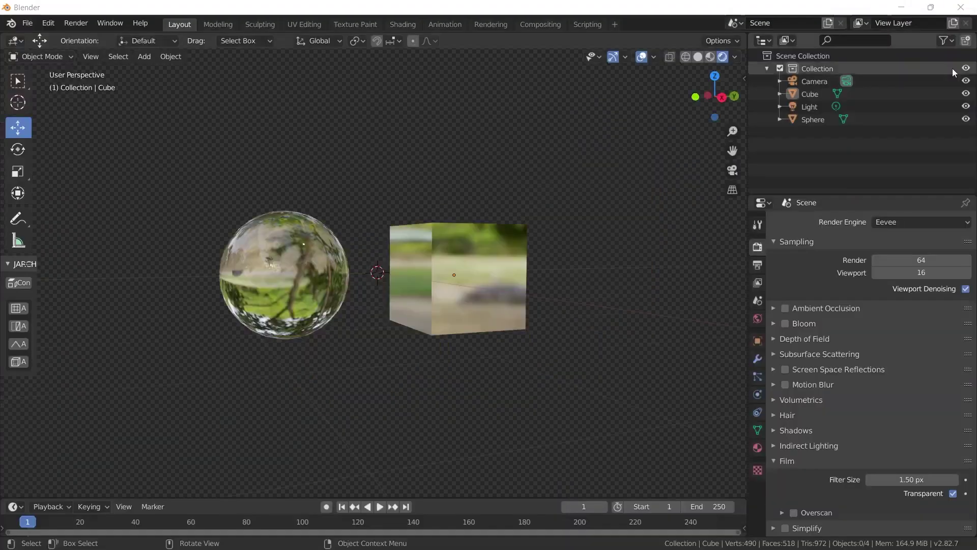
left_click(953, 493)
left_click(757, 321)
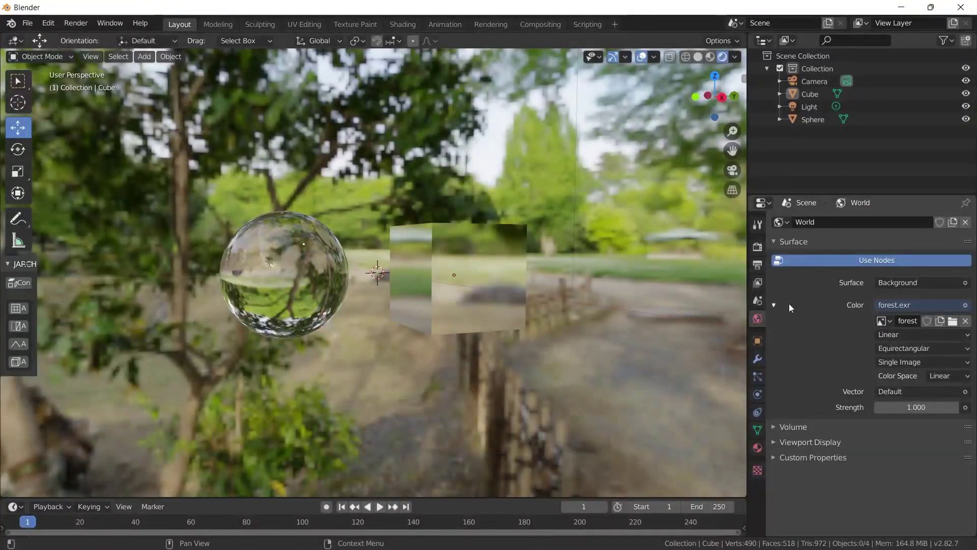
Step: Show the World node tree in a Shader Editor and duplicate its Background node
left_click(16, 41)
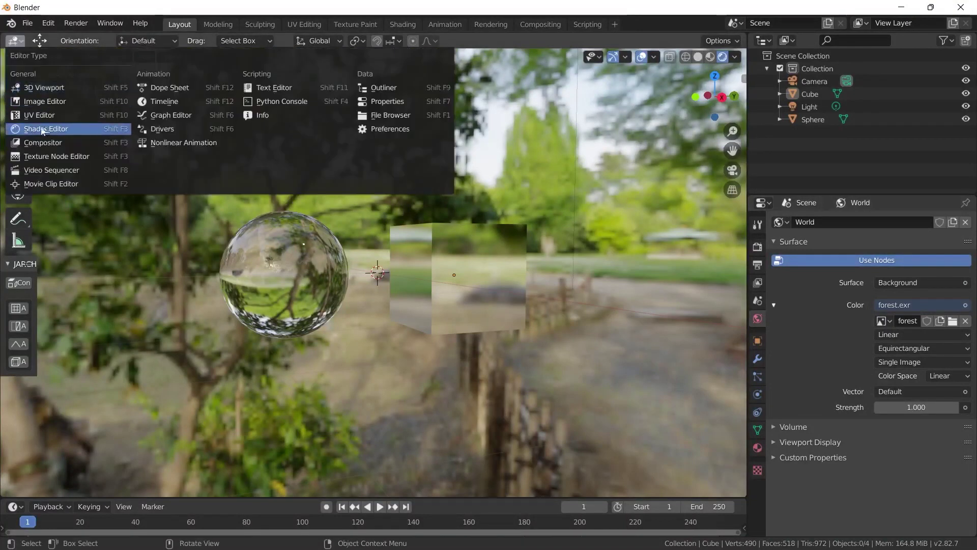
left_click(43, 130)
left_click(77, 42)
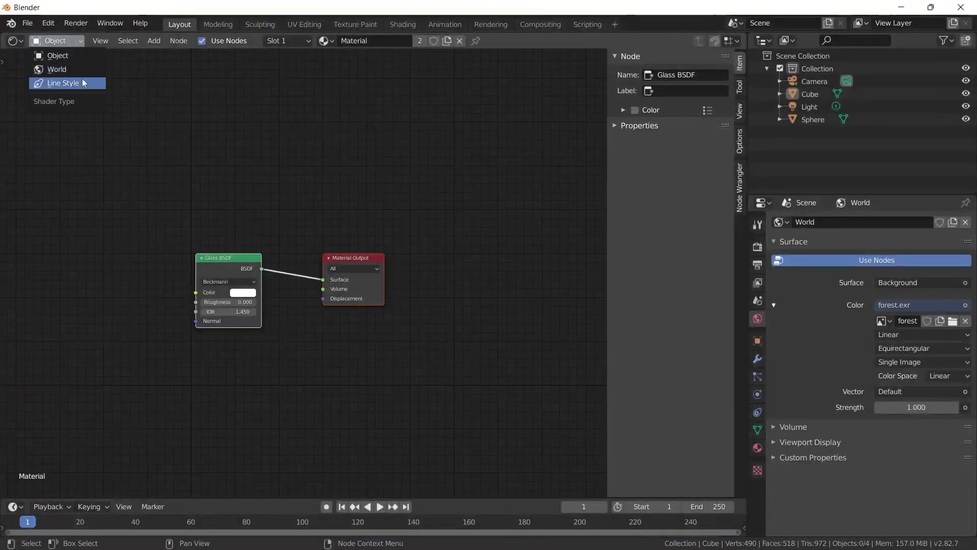
left_click(70, 68)
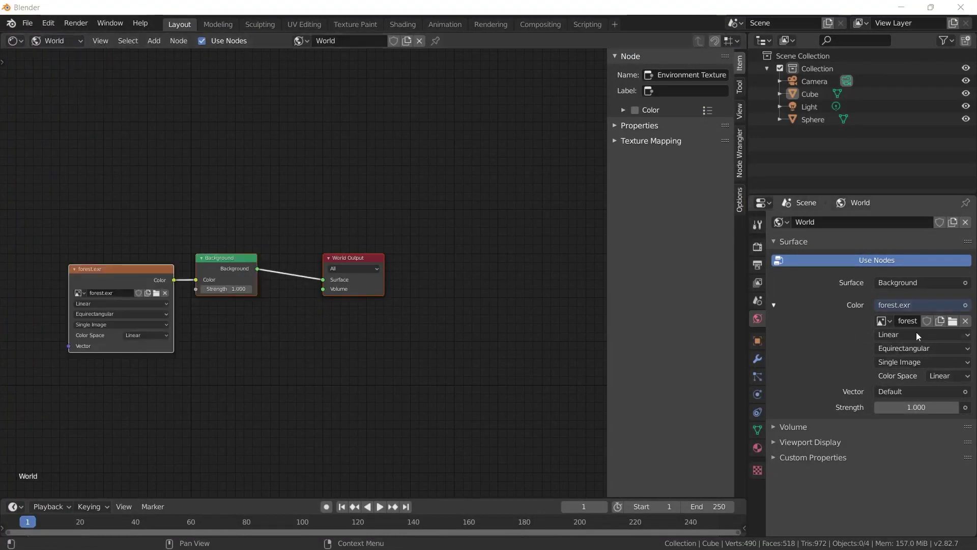
key("Home")
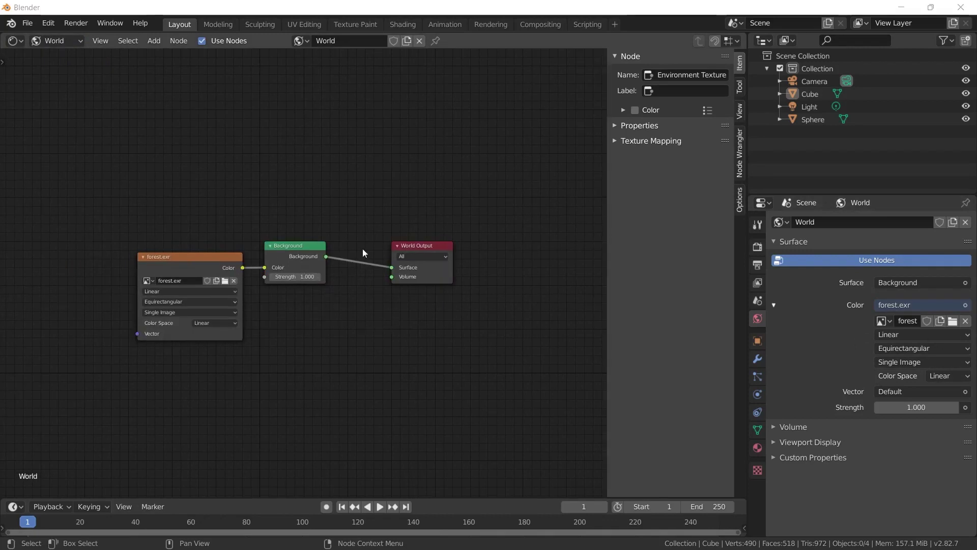
left_click_drag(304, 248, 324, 239)
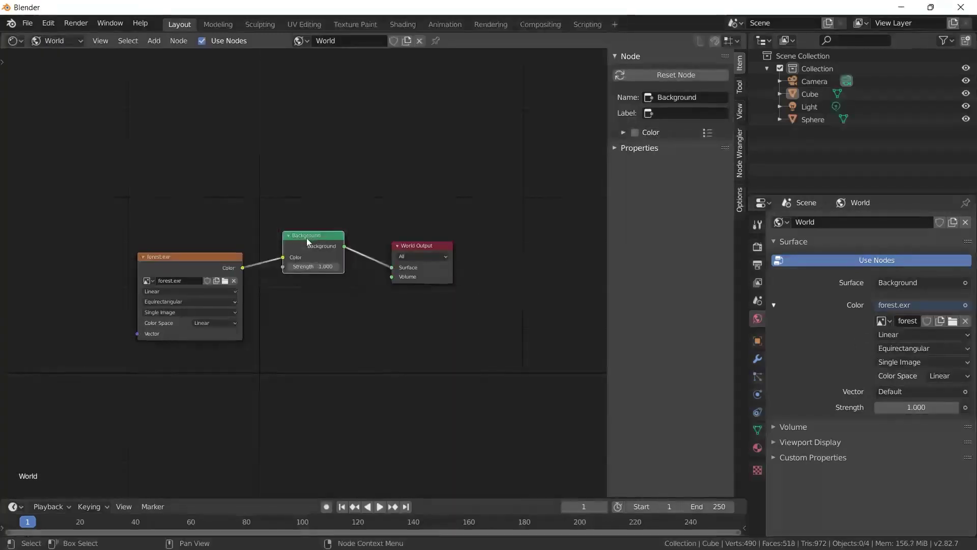
key("shift+d")
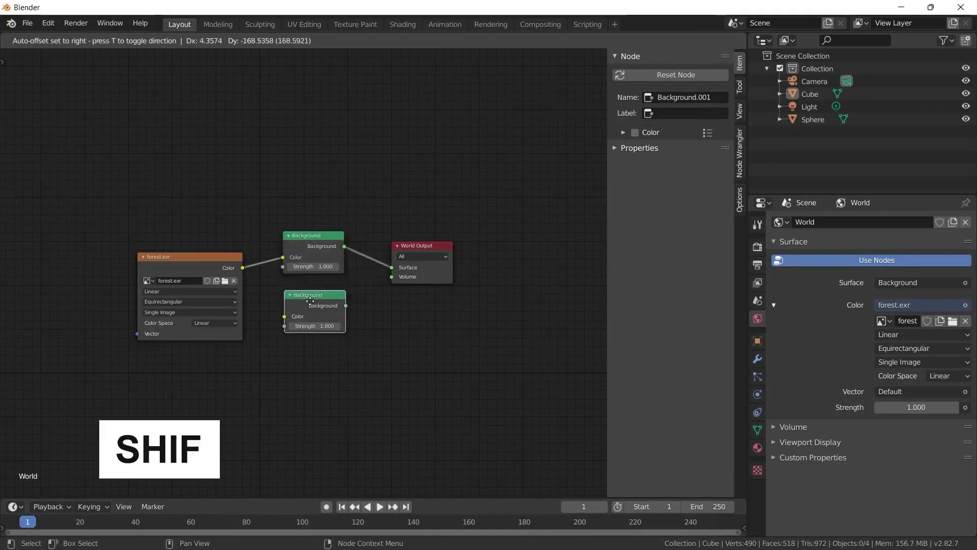
Step: Insert a Mix Shader before World Output and connect Background.001 to its second Shader input
left_click(310, 302)
left_click(154, 41)
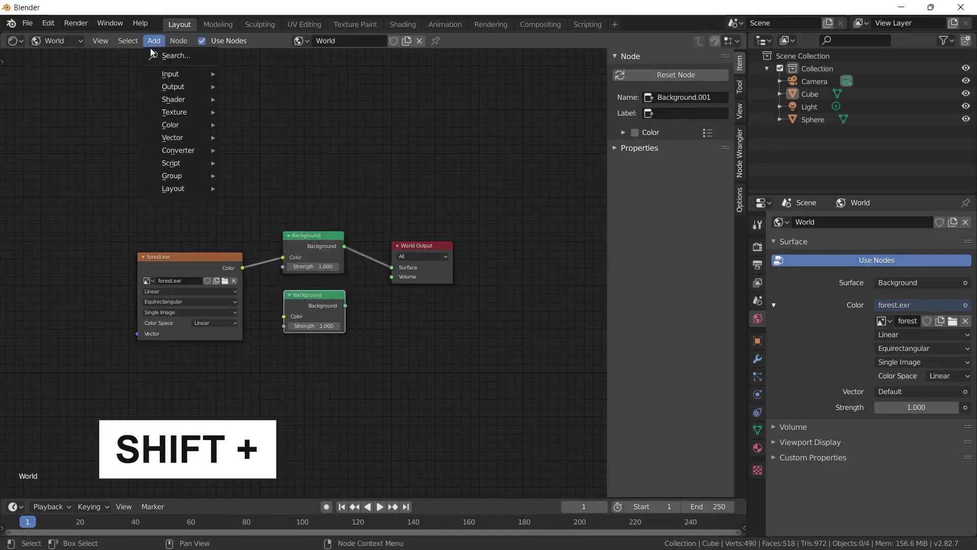
mouse_move(188, 98)
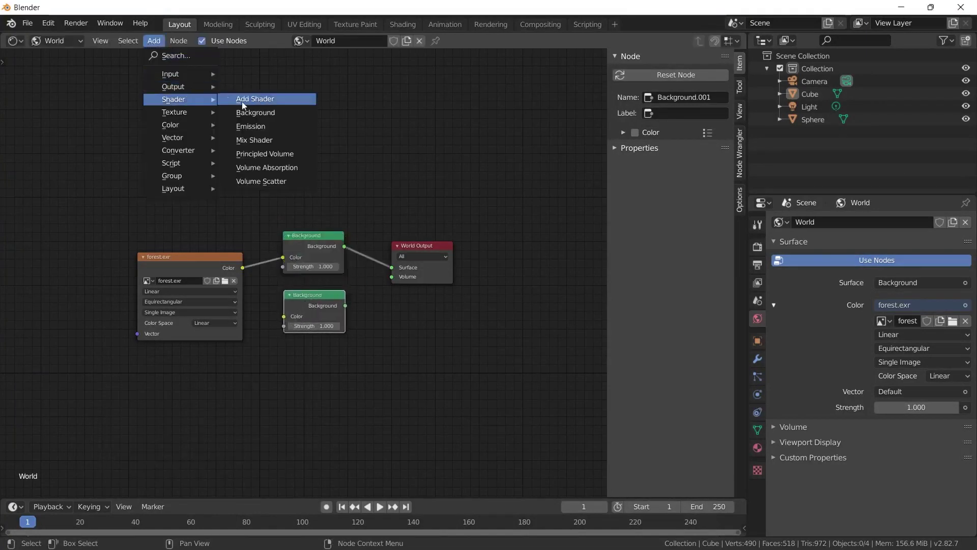
left_click(263, 140)
left_click(380, 253)
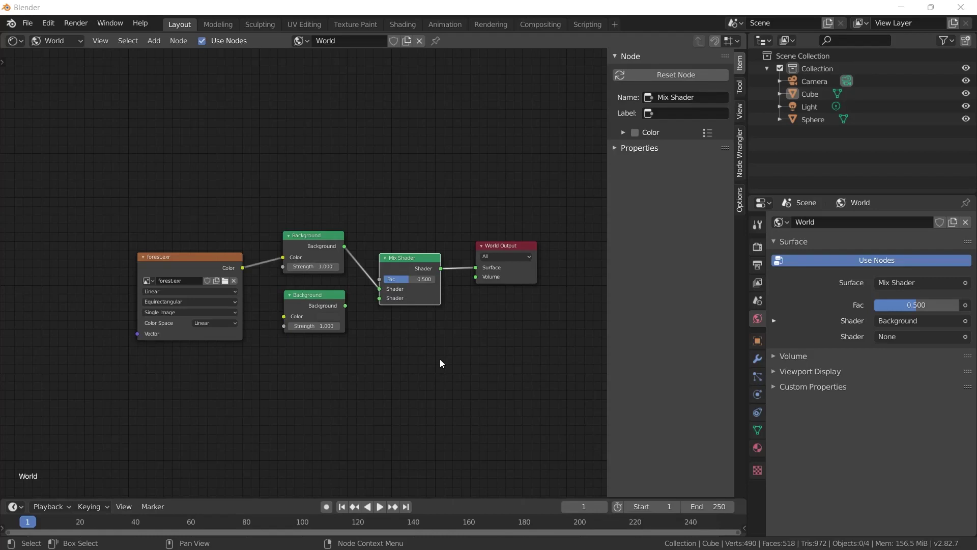
left_click_drag(423, 265, 401, 263)
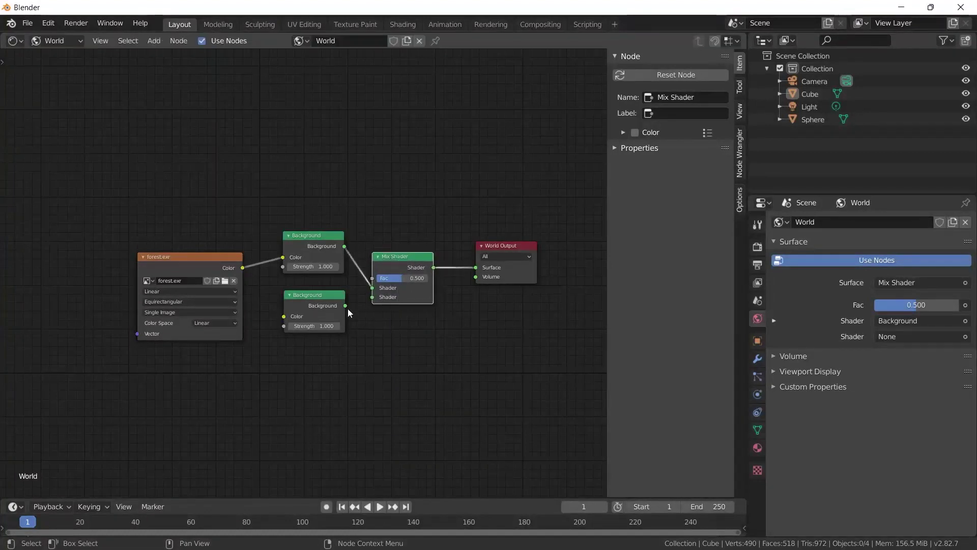
left_click_drag(344, 305, 372, 297)
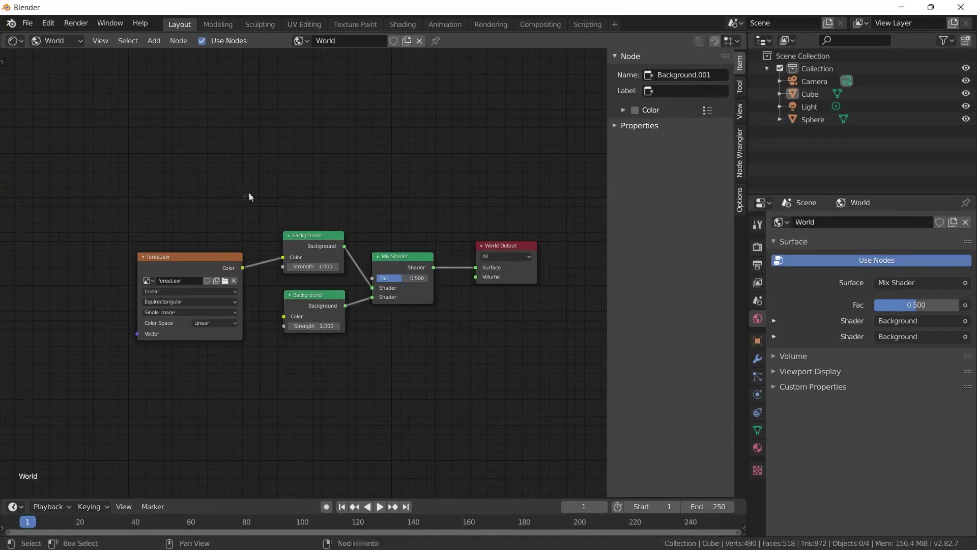
Step: Add a Light Path node above the Background nodes and wire its Is Camera Ray into the Mix Shader's Fac
key("shift+a")
left_click(225, 192)
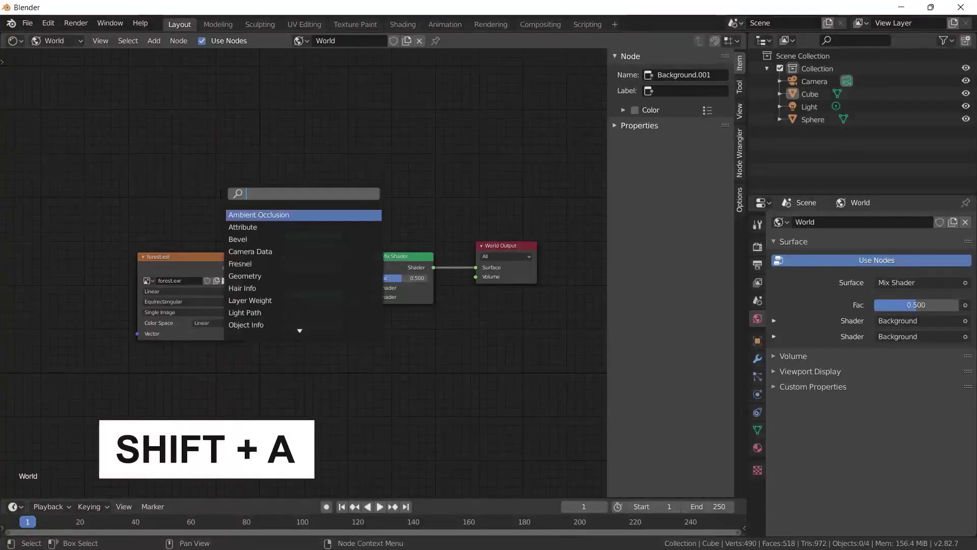
type("li")
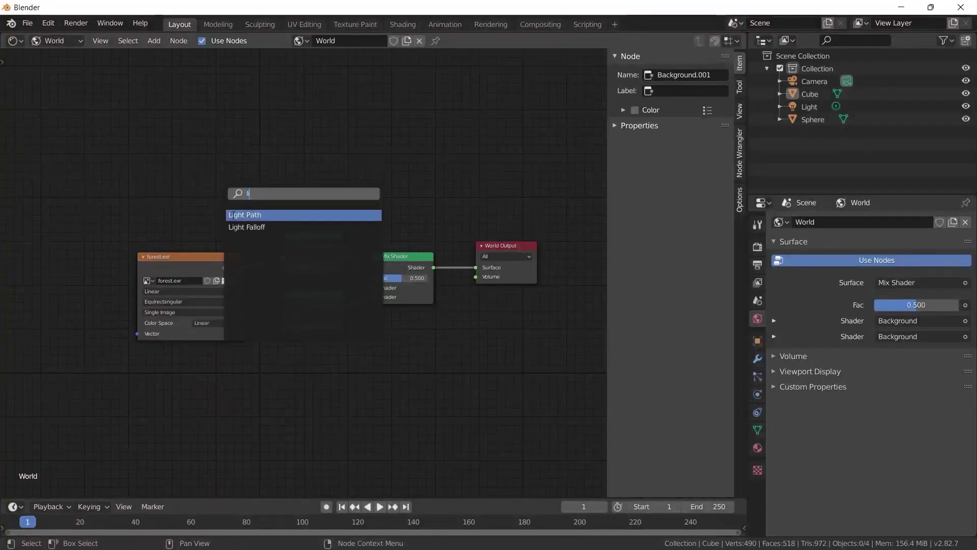
left_click(242, 214)
left_click(216, 100)
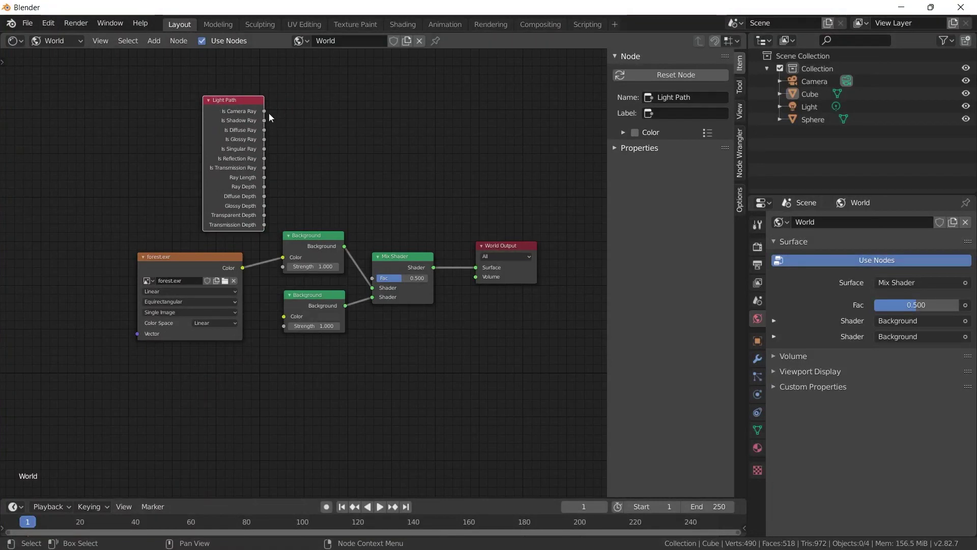
left_click_drag(264, 111, 373, 279)
left_click(18, 42)
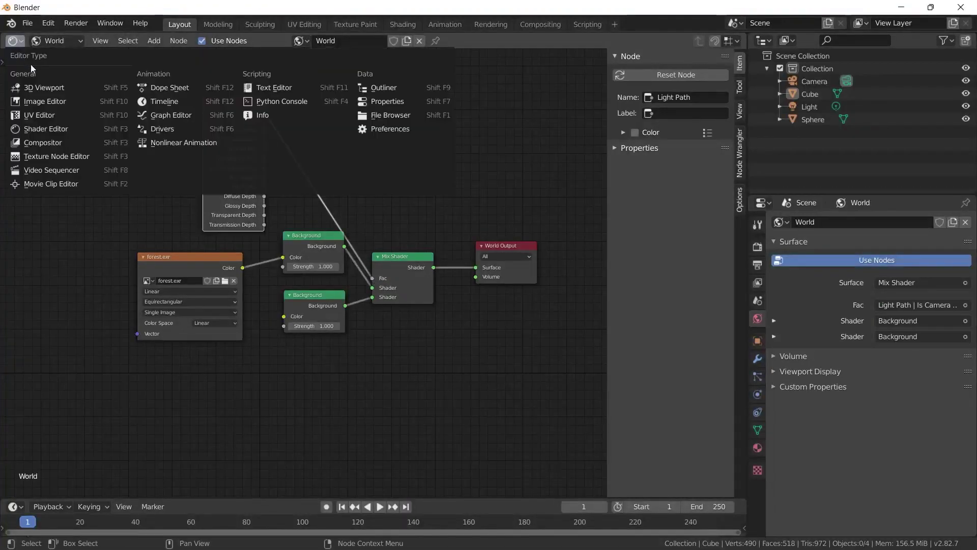
Step: Back in the 3D Viewport, make the second world background colour dark maroon (H 0.929, S 0.160, V 0.250)
left_click(45, 88)
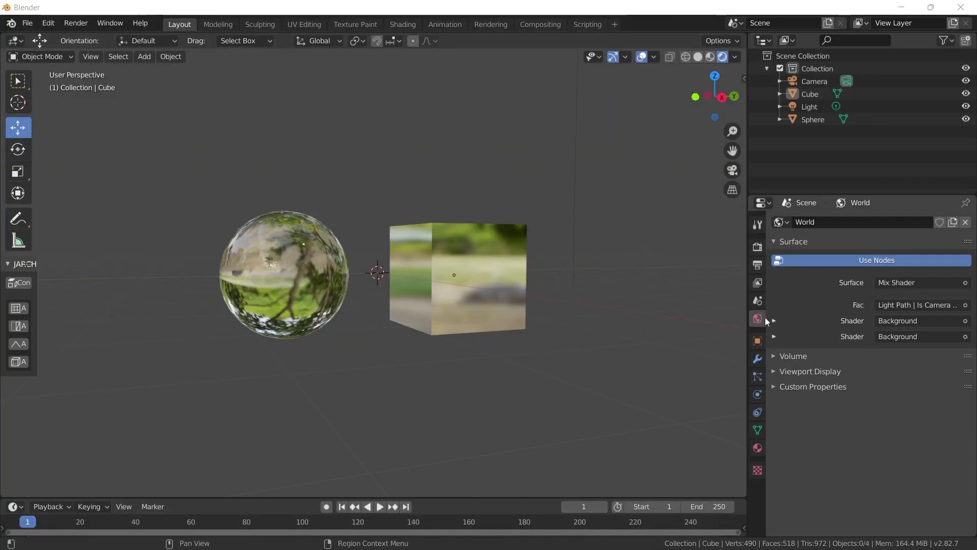
left_click(776, 336)
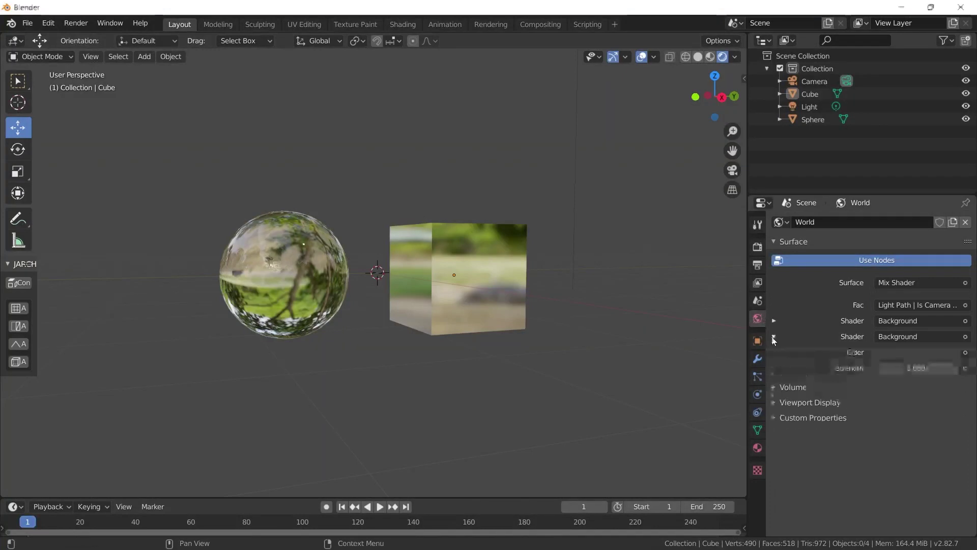
left_click(905, 351)
left_click_drag(894, 225, 897, 237)
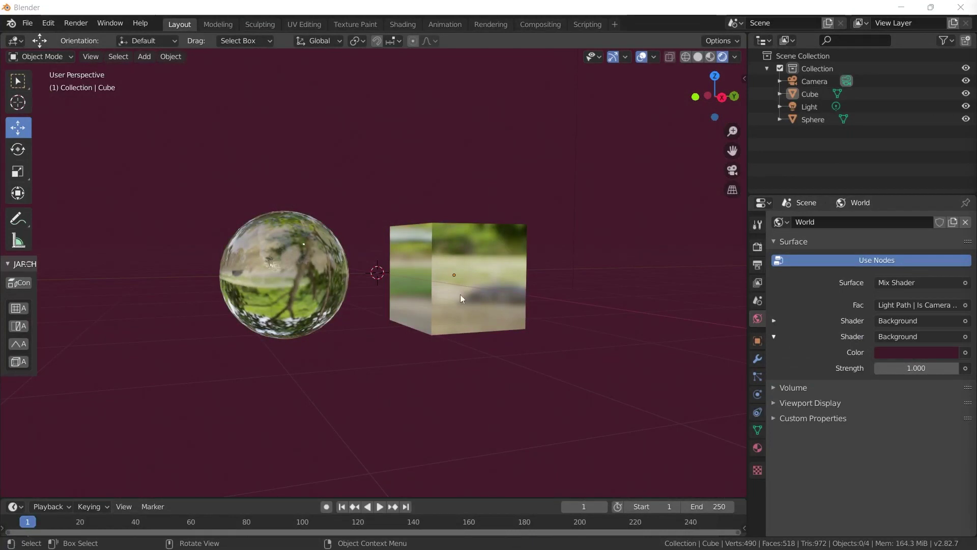
Step: Render the scene (F12) to check the maroon background, then close the render window
key("F12")
scroll(352, 361, "down", 1)
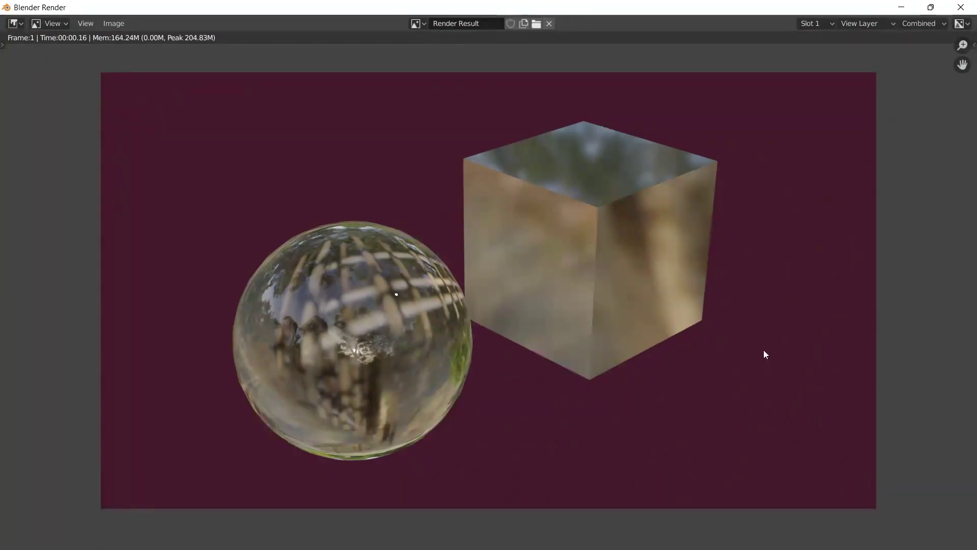
key("Escape")
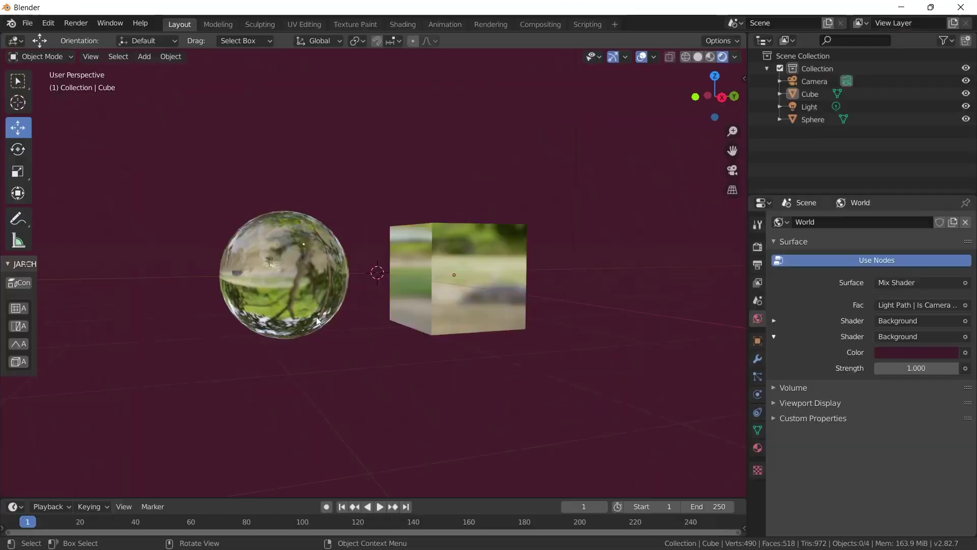